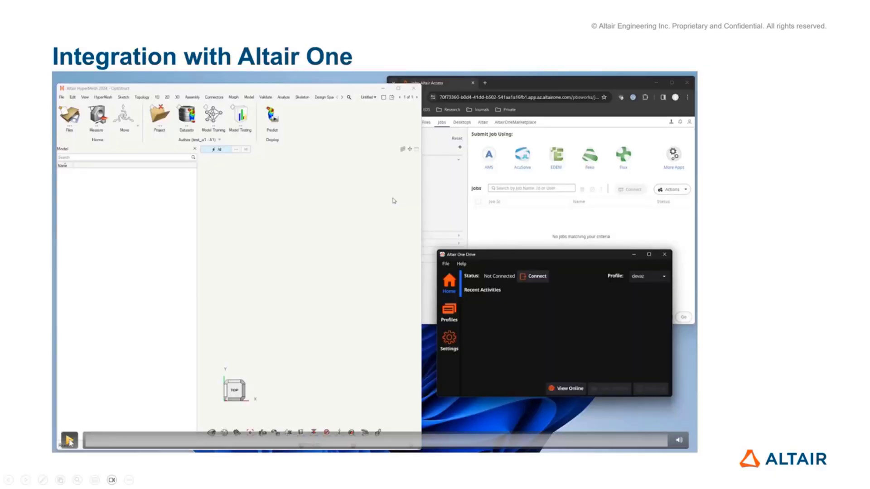
Step: Play the demo video and create PhysicsAI project test_a1 in the devaz Altair One Drive folder
{"action": "left_click", "coordinate": [69, 440]}
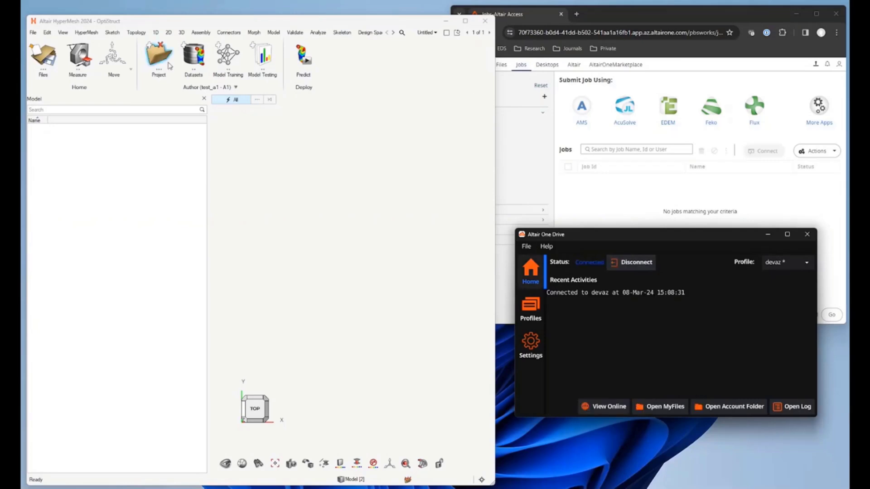
{"action": "left_click", "coordinate": [154, 51]}
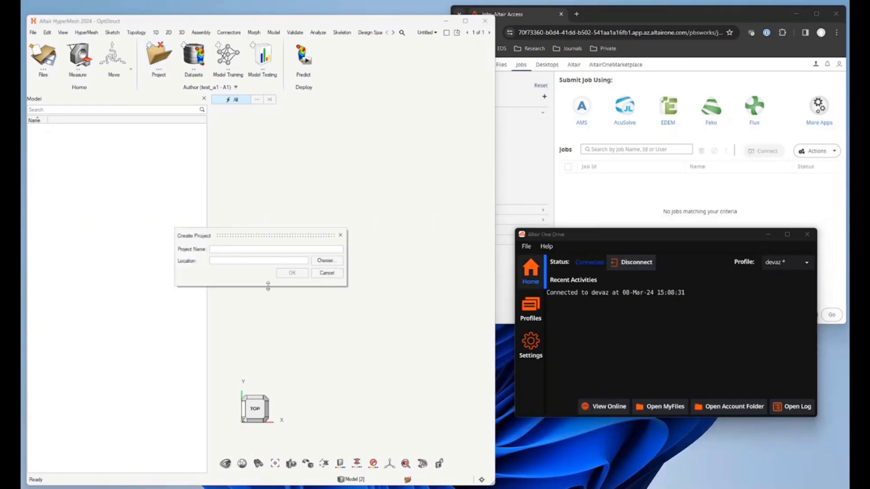
{"action": "left_click", "coordinate": [322, 261]}
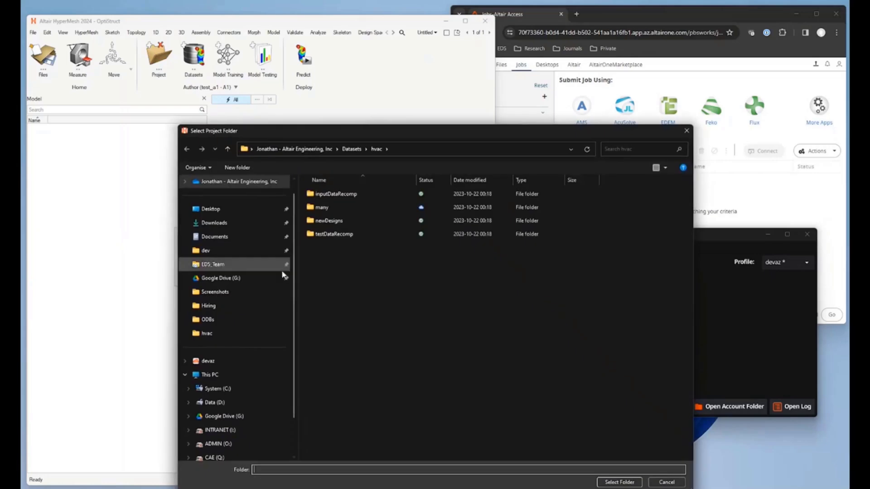
{"action": "left_click", "coordinate": [208, 362]}
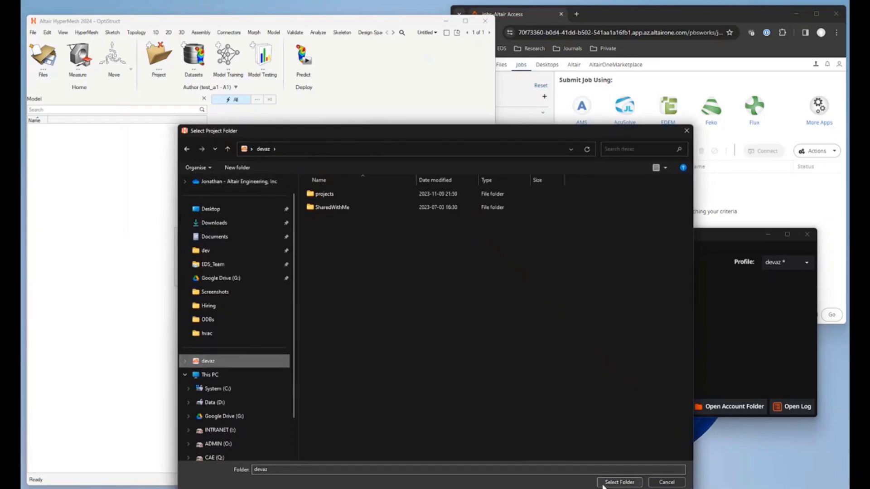
{"action": "left_click", "coordinate": [619, 482]}
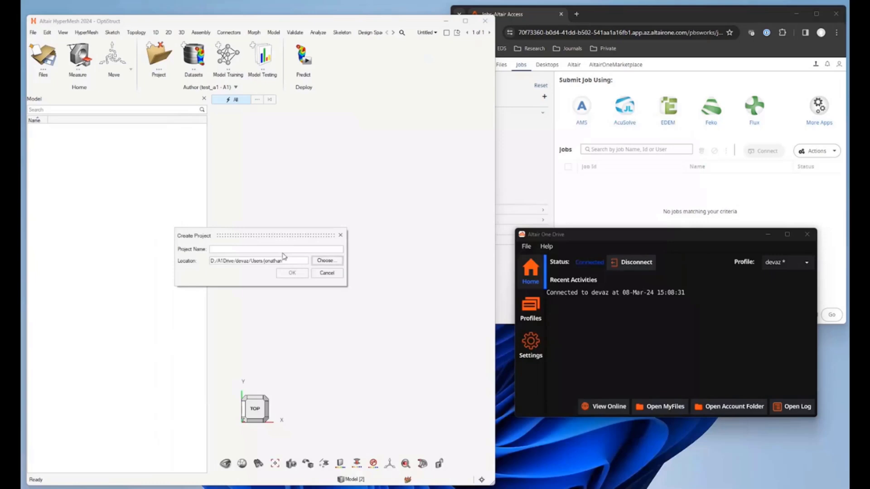
{"action": "left_click", "coordinate": [283, 251]}
{"action": "type", "text": "test_a1"}
{"action": "left_click", "coordinate": [288, 273]}
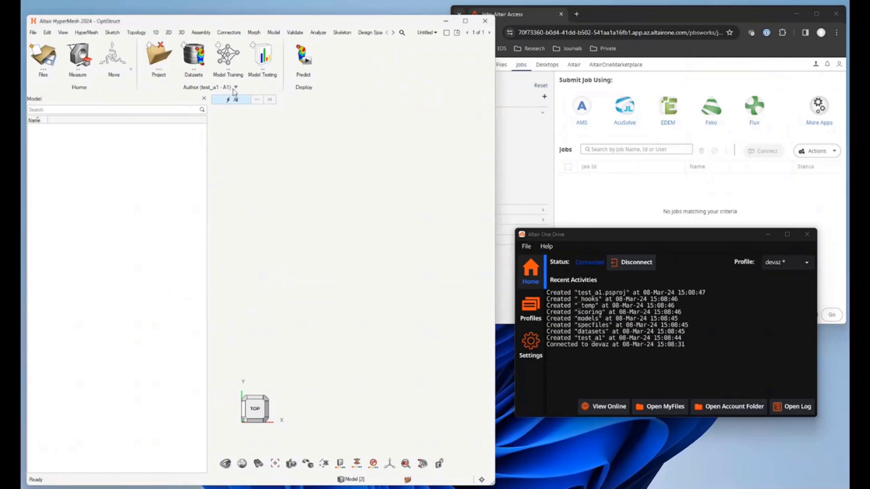
Step: Review the Altair One connection details under Author, then dismiss them
{"action": "left_click", "coordinate": [236, 89]}
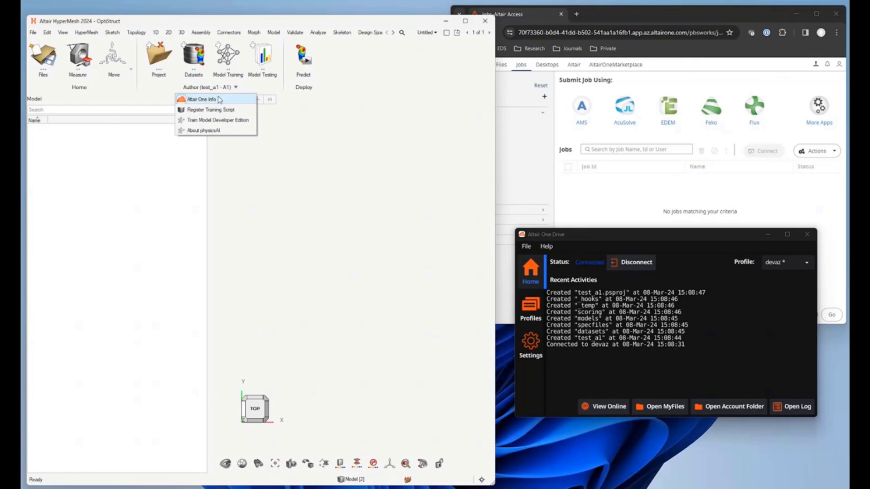
{"action": "left_click", "coordinate": [219, 99]}
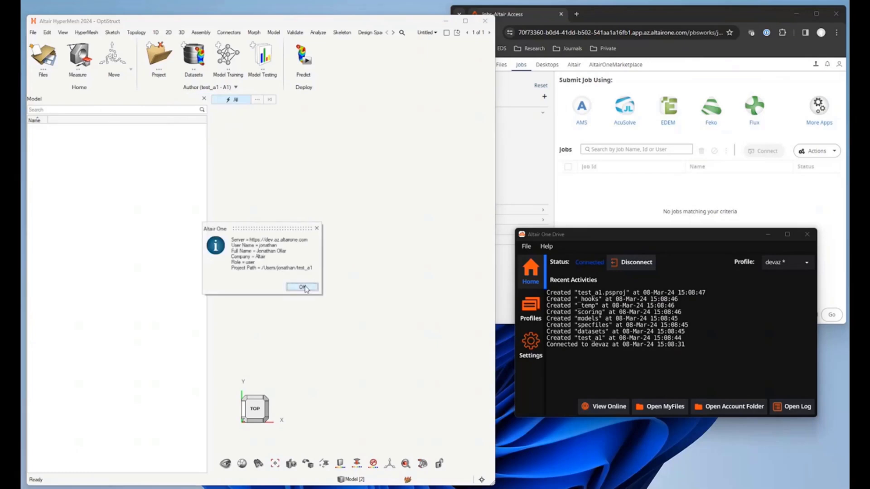
{"action": "left_click", "coordinate": [302, 288]}
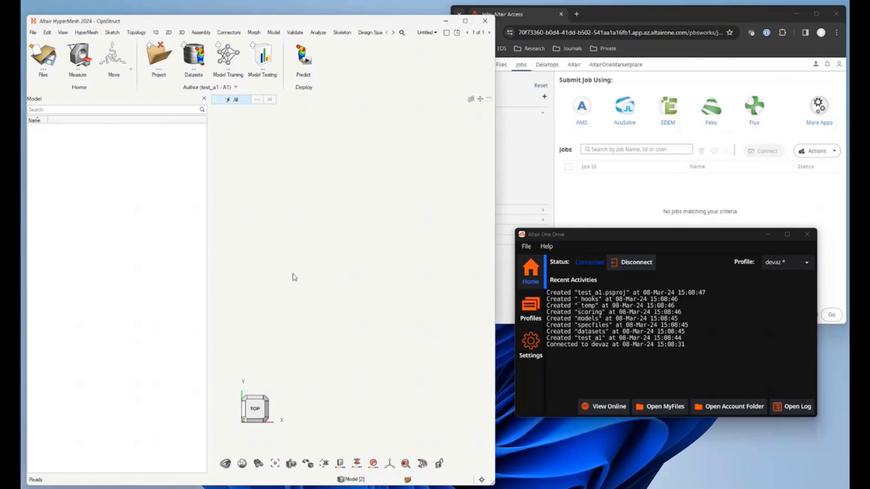
Step: Start a new dataset sourced from the Datasets\hvac\inputDataRecomp folder
{"action": "left_click", "coordinate": [194, 66]}
{"action": "left_click", "coordinate": [108, 210]}
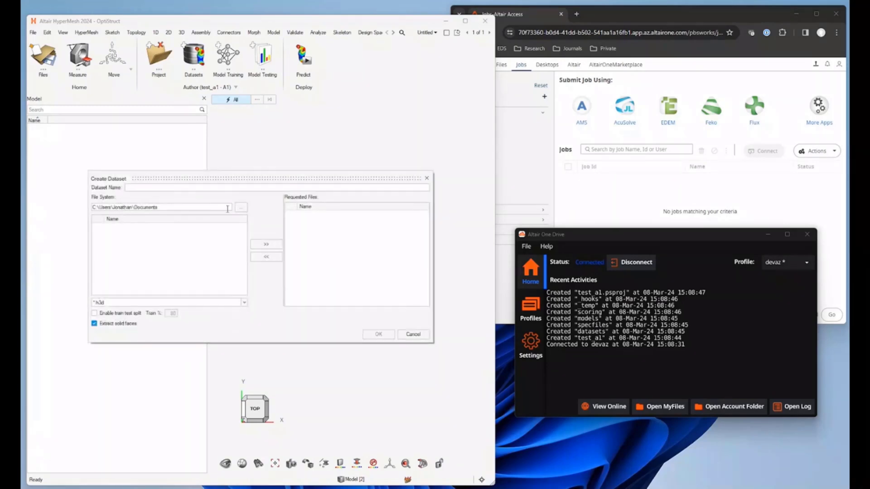
{"action": "left_click", "coordinate": [242, 208]}
{"action": "left_click", "coordinate": [155, 198]}
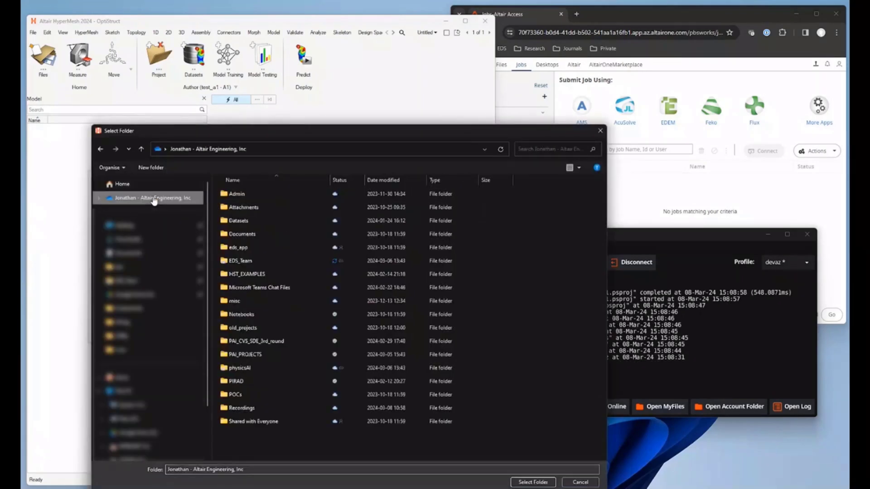
{"action": "double_click", "coordinate": [242, 221]}
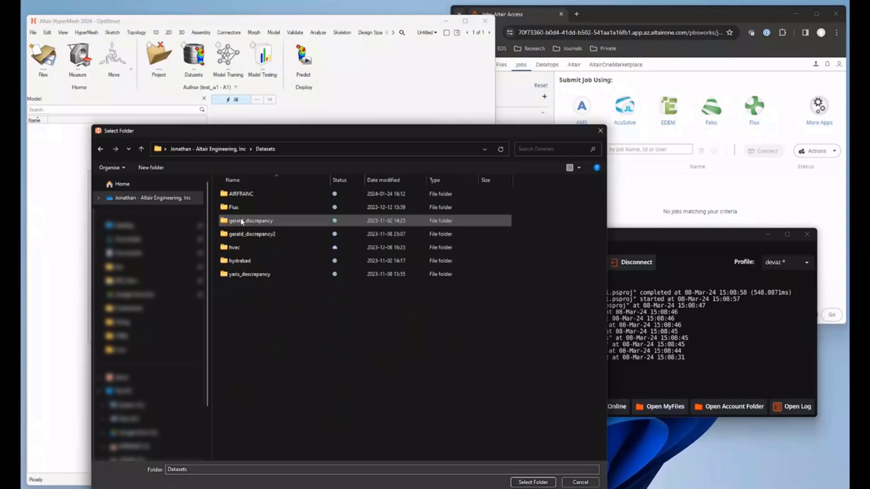
{"action": "double_click", "coordinate": [233, 248]}
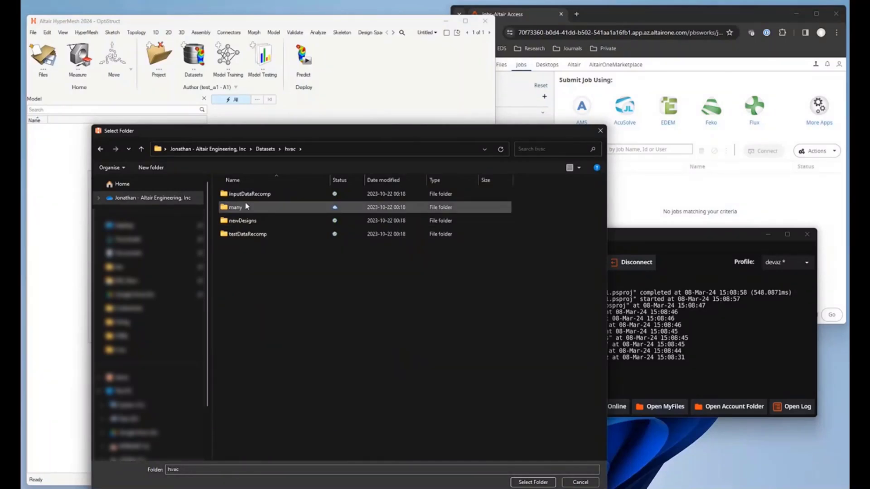
{"action": "left_click", "coordinate": [250, 194]}
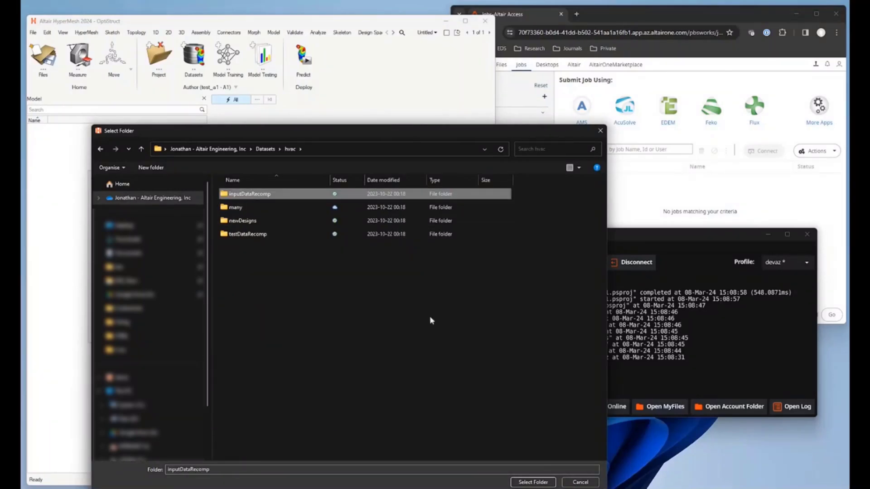
{"action": "left_click", "coordinate": [533, 482]}
Step: Add the four .h3d files, concept1 through hvac_standard_004v, and create dataset1
{"action": "left_click_drag", "start_coordinate": [123, 226], "coordinate": [130, 248]}
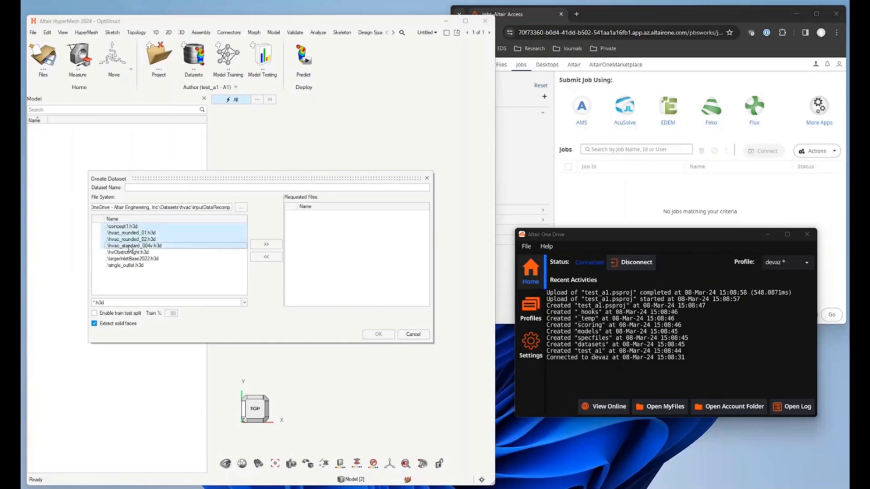
{"action": "left_click", "coordinate": [266, 244]}
{"action": "left_click", "coordinate": [214, 188]}
{"action": "type", "text": "da"}
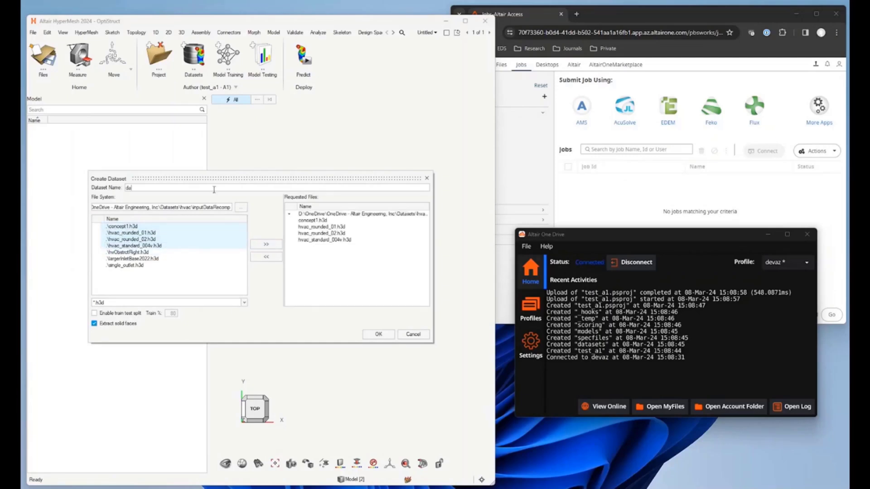
{"action": "type", "text": "taset1"}
{"action": "left_click", "coordinate": [378, 334]}
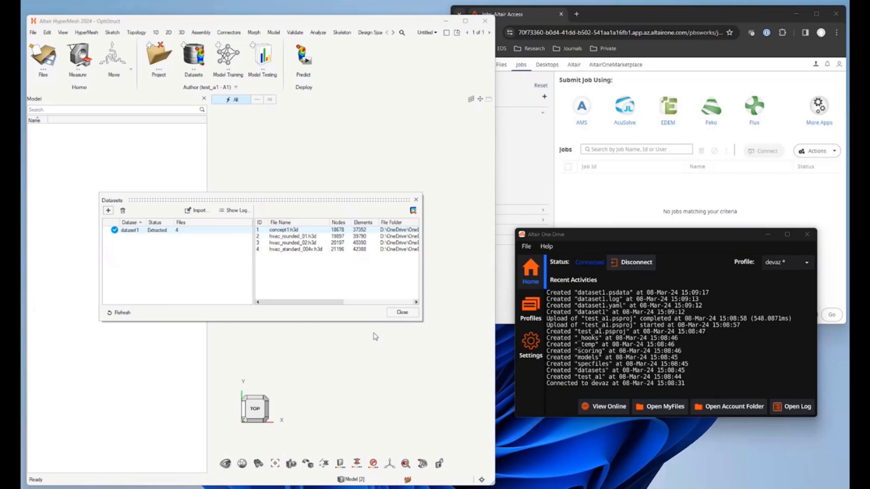
Step: Train model1 to predict pressure over 100 epochs using the 'Altair One : Jobs : CPU' script
{"action": "left_click", "coordinate": [416, 200]}
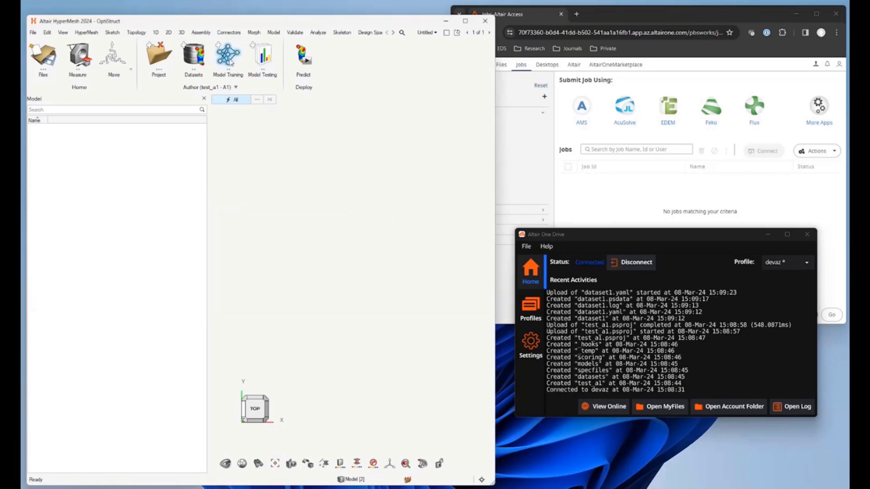
{"action": "left_click", "coordinate": [229, 58]}
{"action": "left_click", "coordinate": [136, 211]}
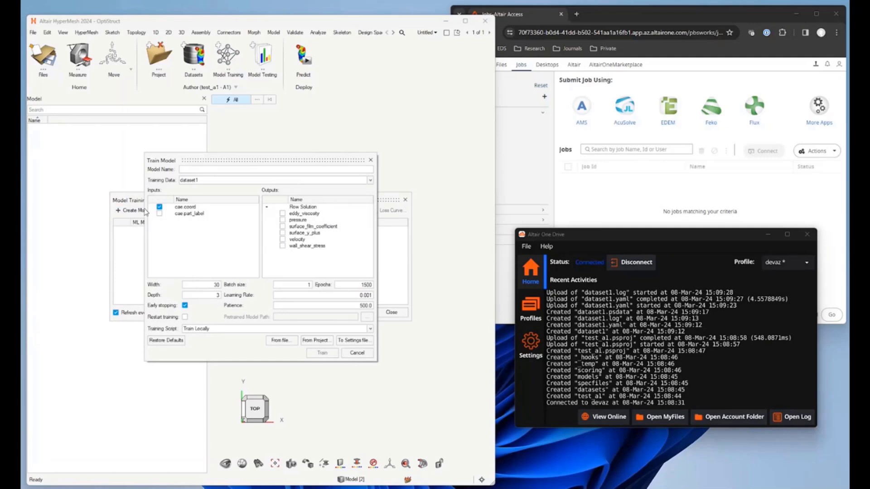
{"action": "type", "text": "model1"}
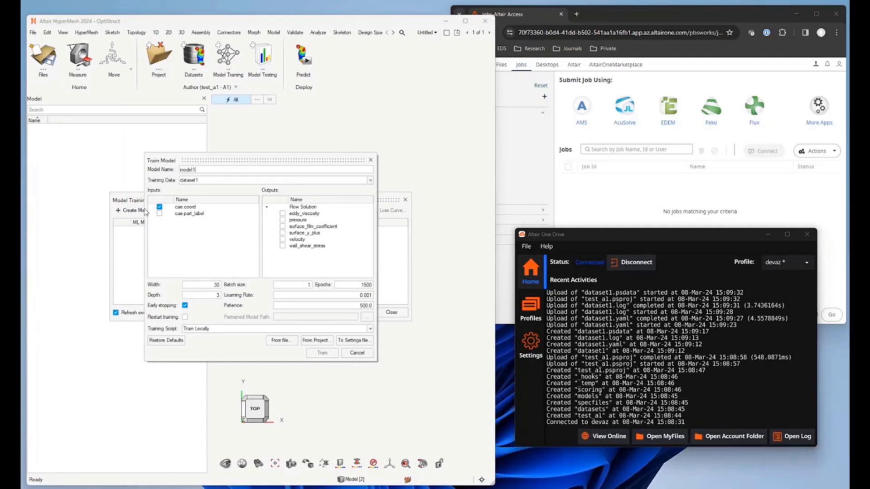
{"action": "left_click", "coordinate": [282, 220]}
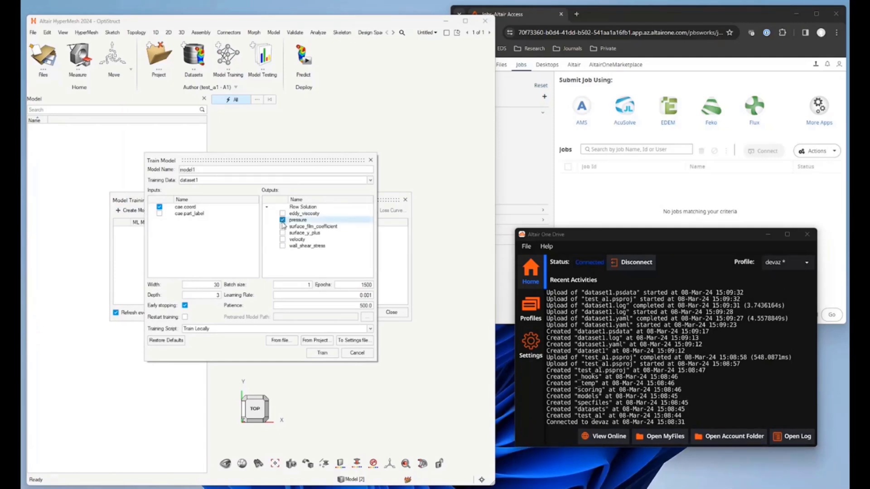
{"action": "double_click", "coordinate": [373, 285]}
{"action": "type", "text": "10"}
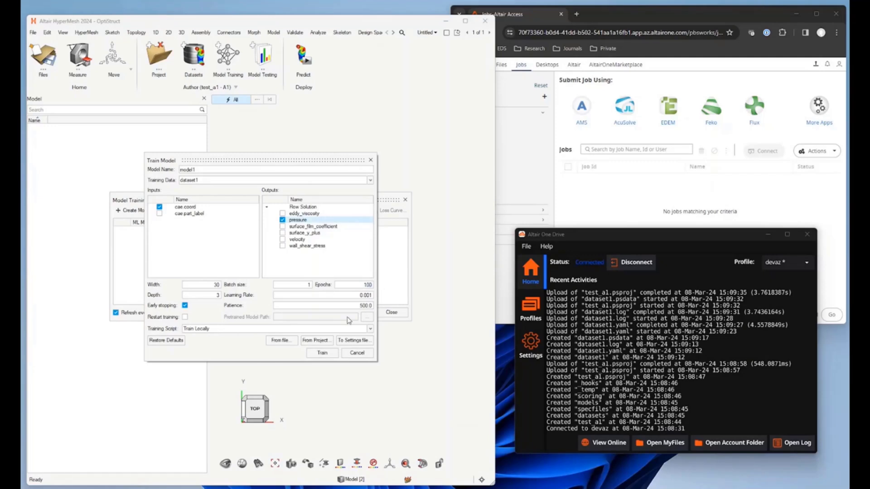
{"action": "left_click", "coordinate": [362, 331]}
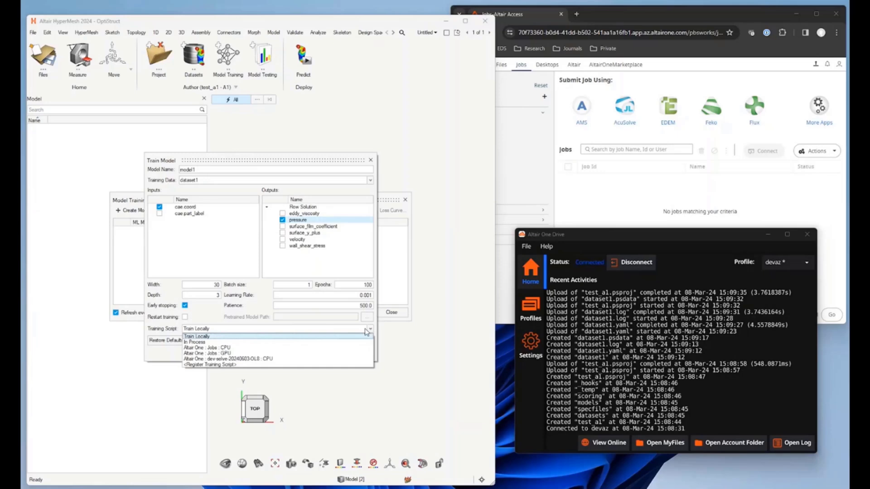
{"action": "left_click", "coordinate": [287, 348]}
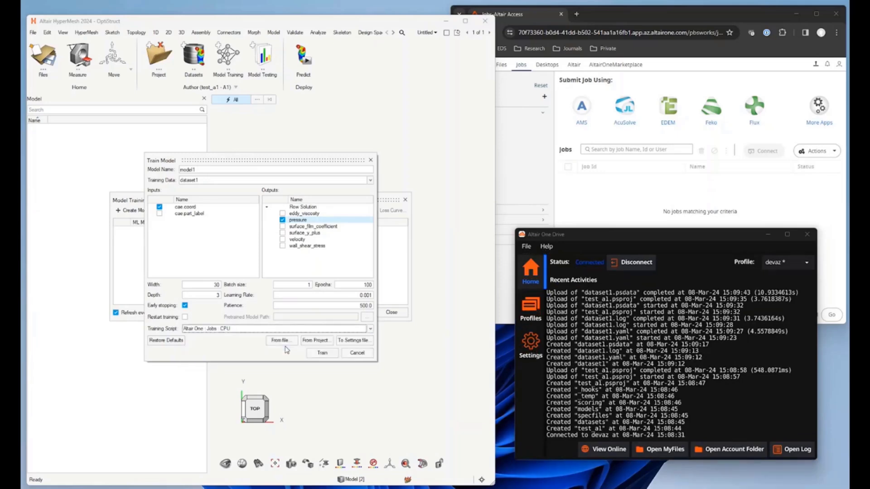
{"action": "left_click", "coordinate": [318, 353]}
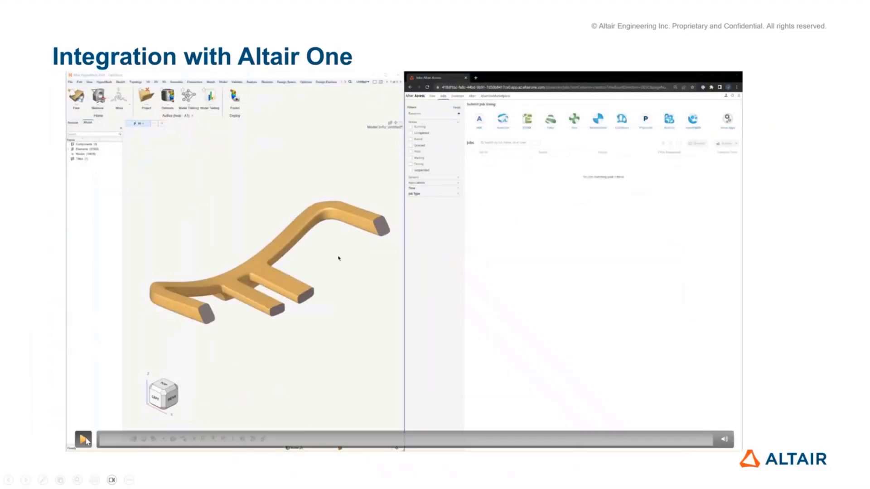
Step: Play the Integration with Altair One demo video embedded on the slide
{"action": "left_click", "coordinate": [84, 440]}
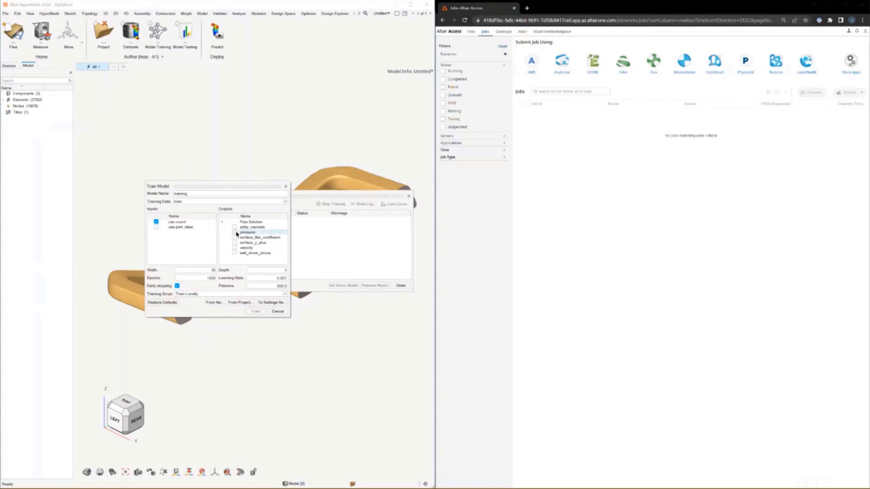
Step: Set epochs to 50, choose Altair One Jobs CPU as training script, and train 'training'
{"action": "double_click", "coordinate": [211, 278]}
{"action": "type", "text": "5"}
{"action": "left_click", "coordinate": [224, 295]}
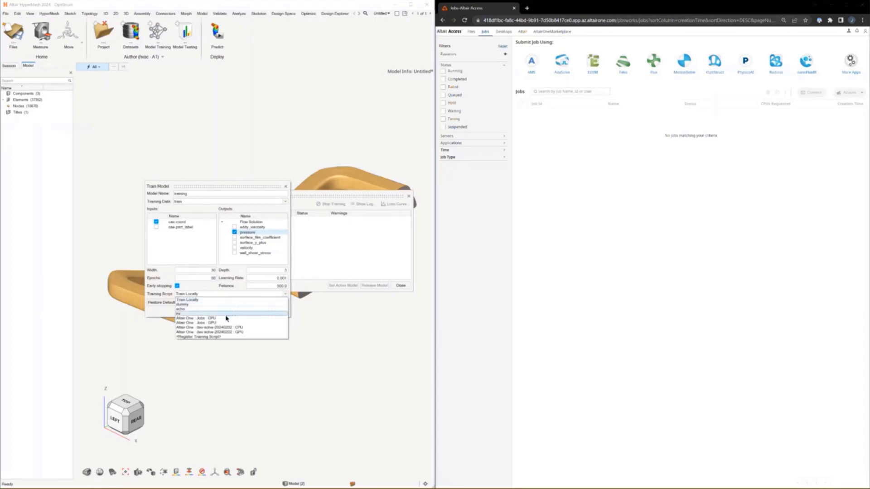
{"action": "left_click", "coordinate": [199, 318]}
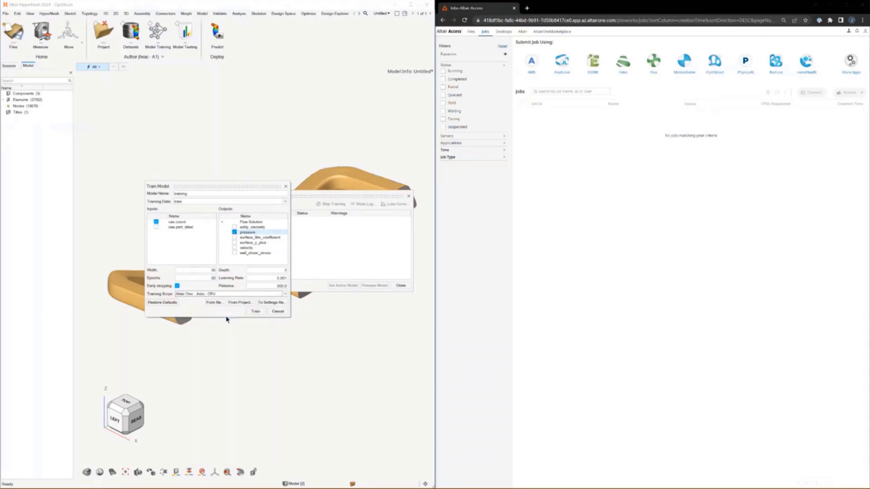
{"action": "left_click", "coordinate": [256, 312]}
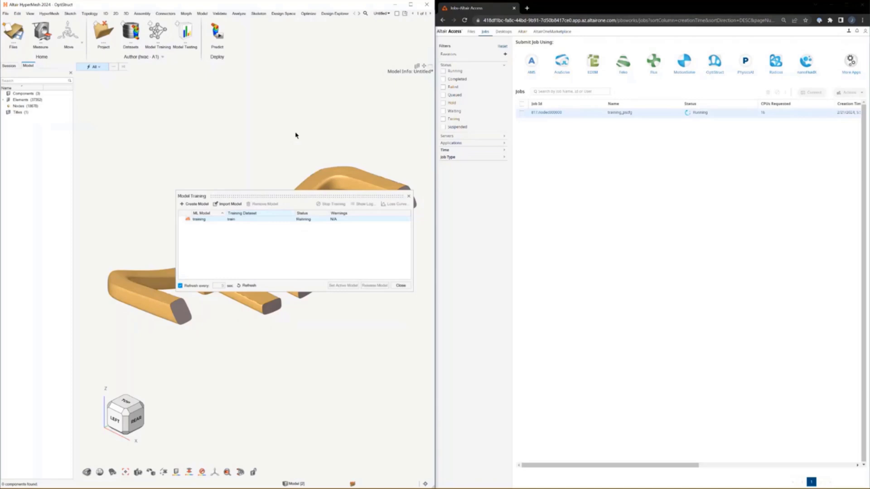
Step: View the training job's training.log in Altair Access, then return to the Completed jobs list
{"action": "left_click", "coordinate": [554, 112]}
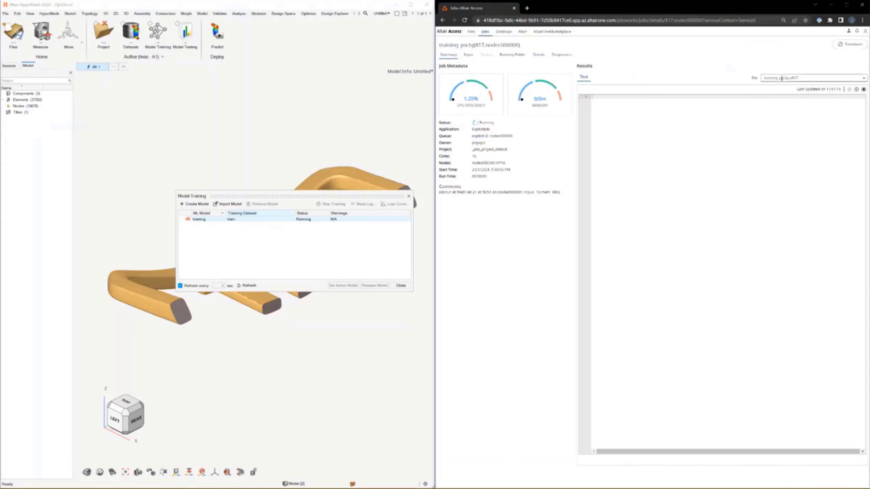
{"action": "left_click", "coordinate": [785, 77]}
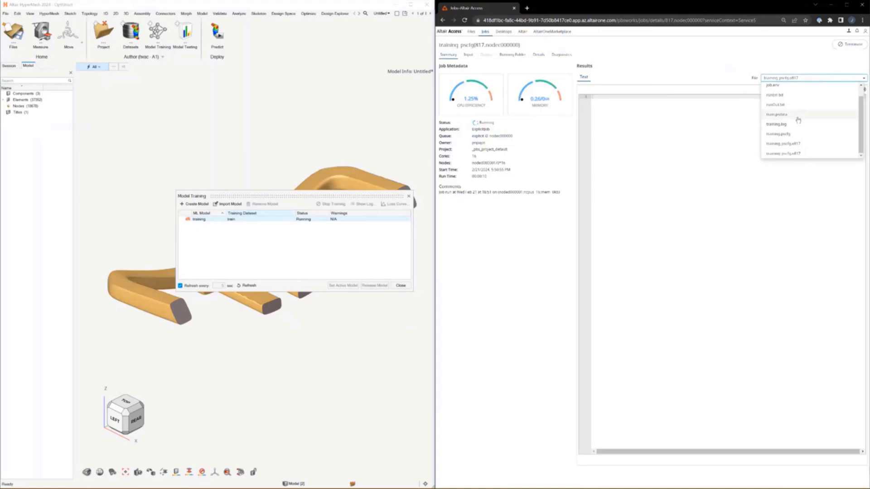
{"action": "left_click", "coordinate": [798, 124]}
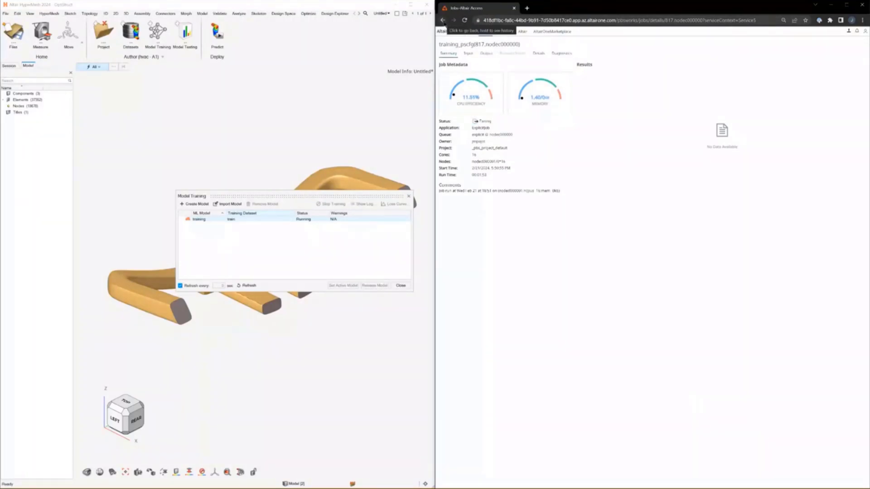
{"action": "left_click", "coordinate": [443, 20]}
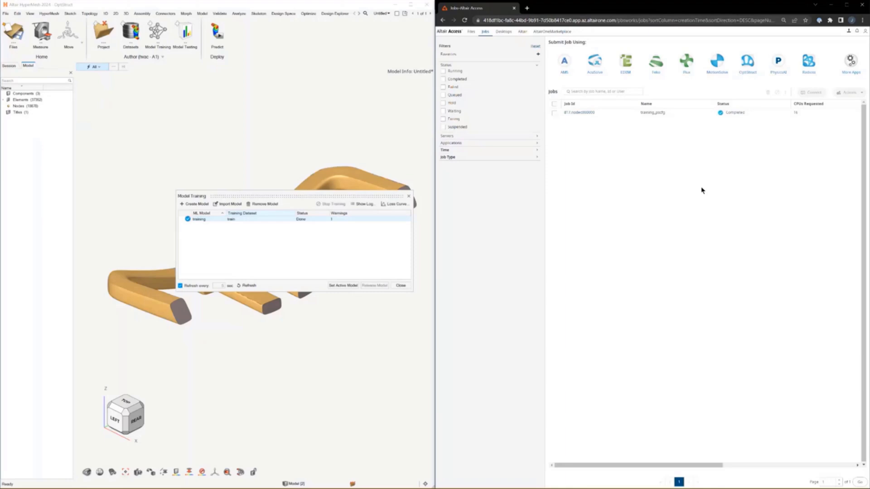
Step: Check the loss curve of 'training', set it as the active model, and switch to Predict
{"action": "left_click", "coordinate": [395, 204]}
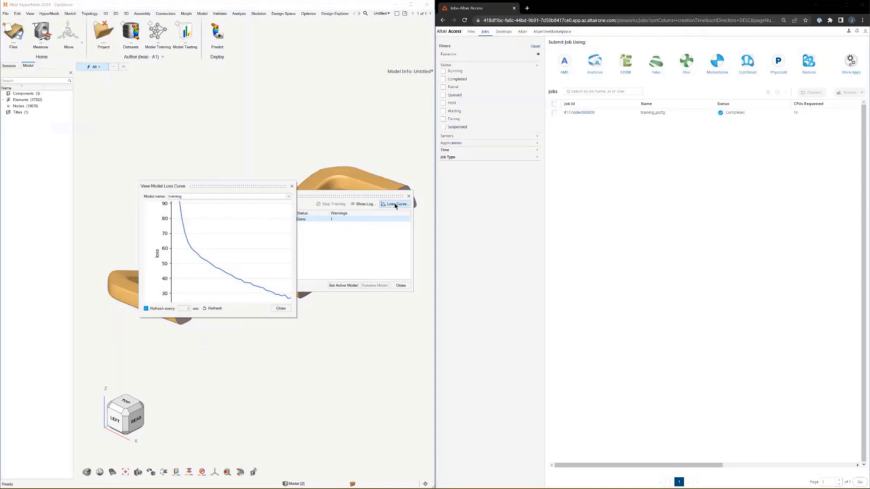
{"action": "left_click", "coordinate": [281, 308]}
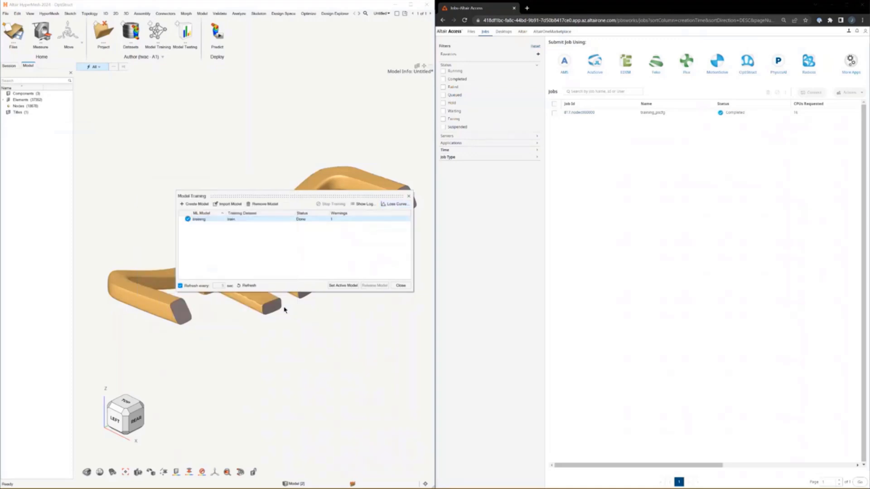
{"action": "left_click", "coordinate": [341, 286]}
{"action": "left_click", "coordinate": [401, 286]}
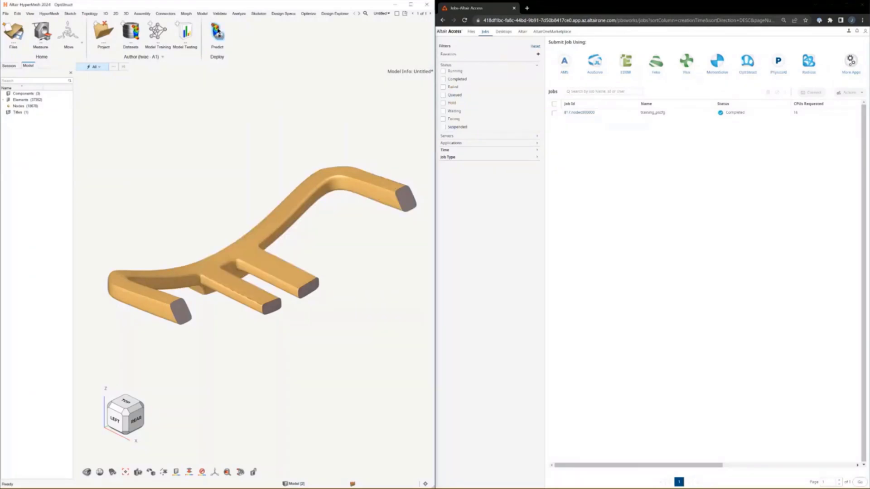
{"action": "left_click", "coordinate": [218, 32]}
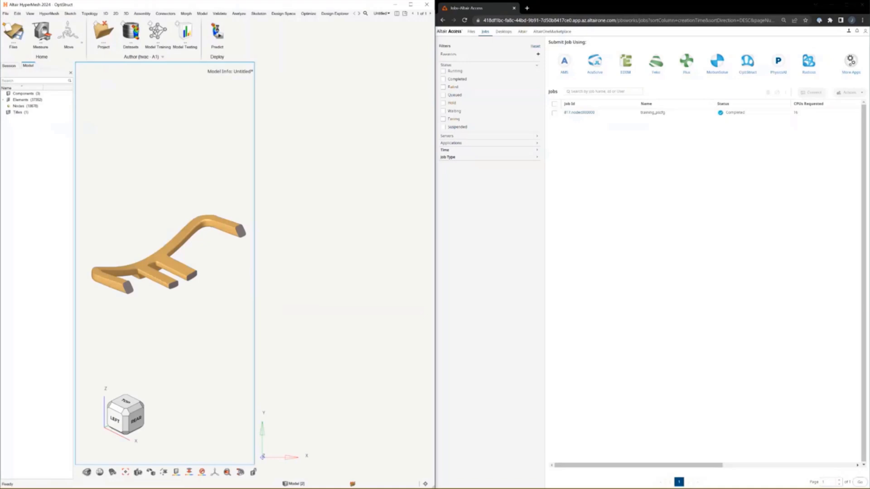